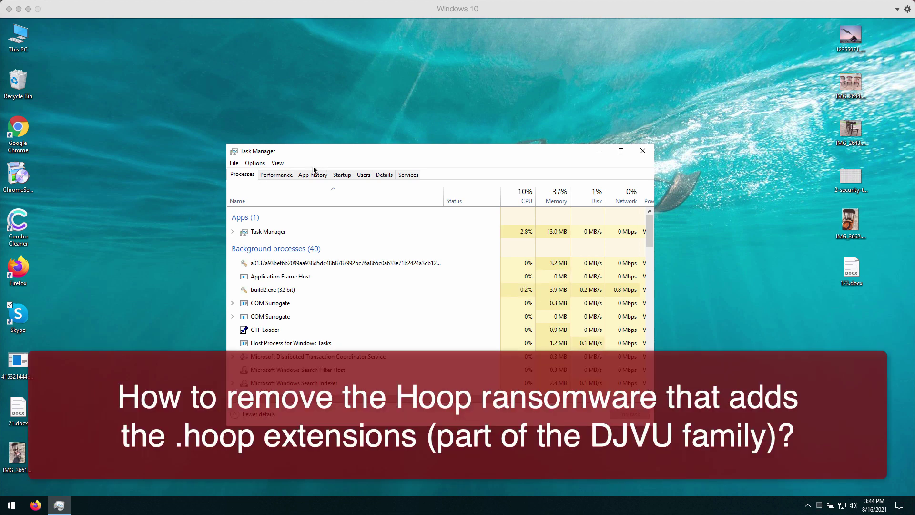
# Move Task Manager up and left so the desktop files on the right stay visible
pyautogui.moveTo(319, 156); pyautogui.dragTo(276, 149)
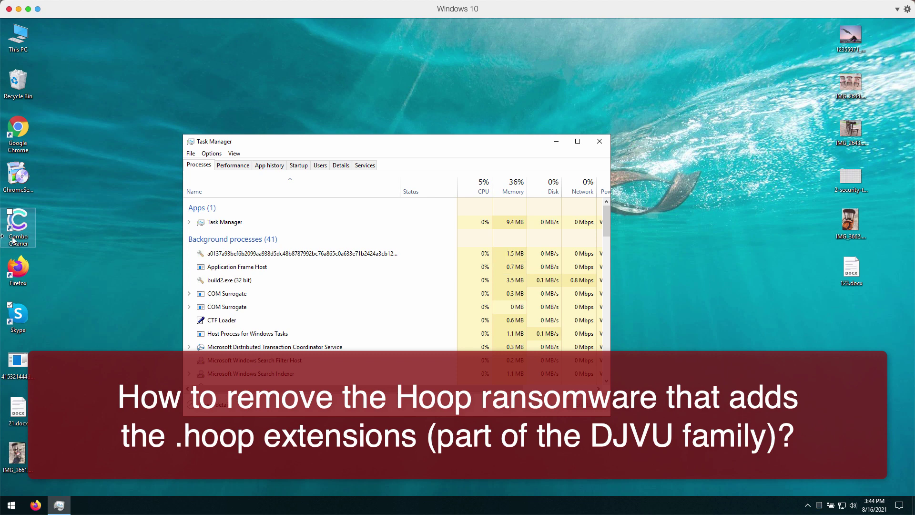
pyautogui.moveTo(271, 149); pyautogui.dragTo(231, 138)
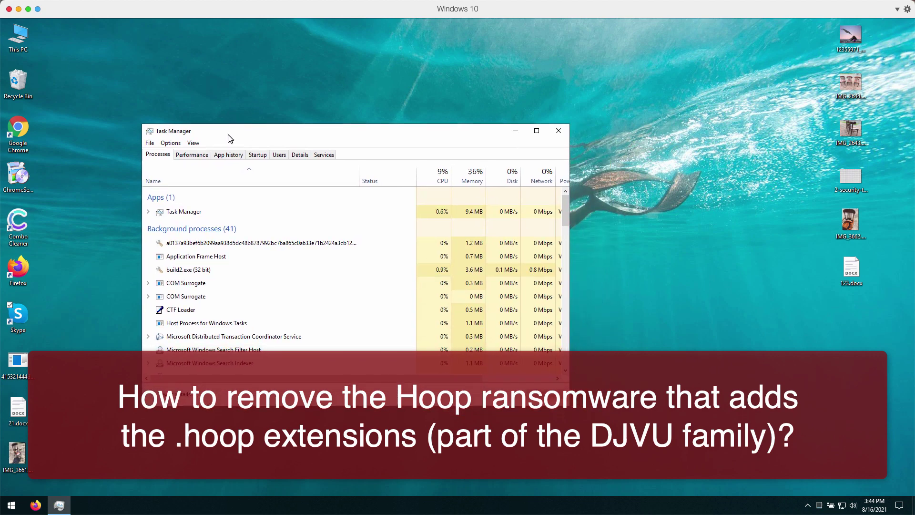
pyautogui.click(853, 224)
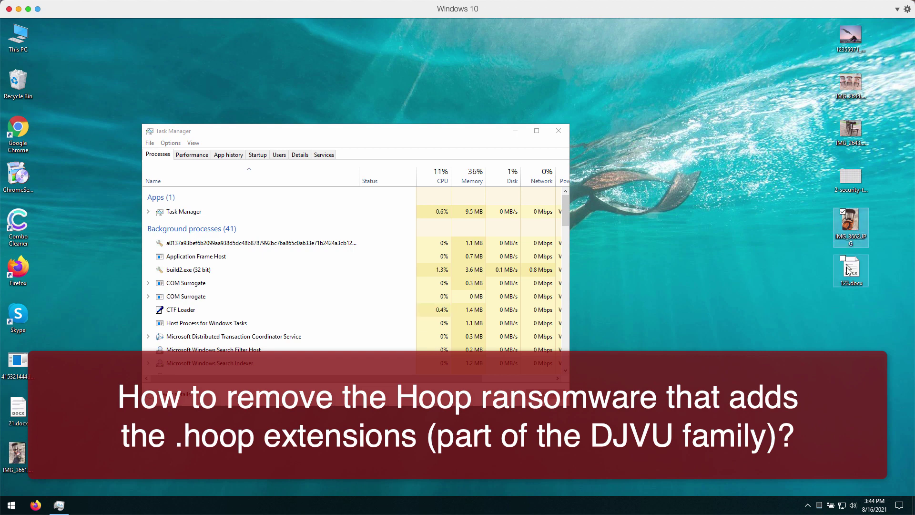
pyautogui.doubleClick(850, 224)
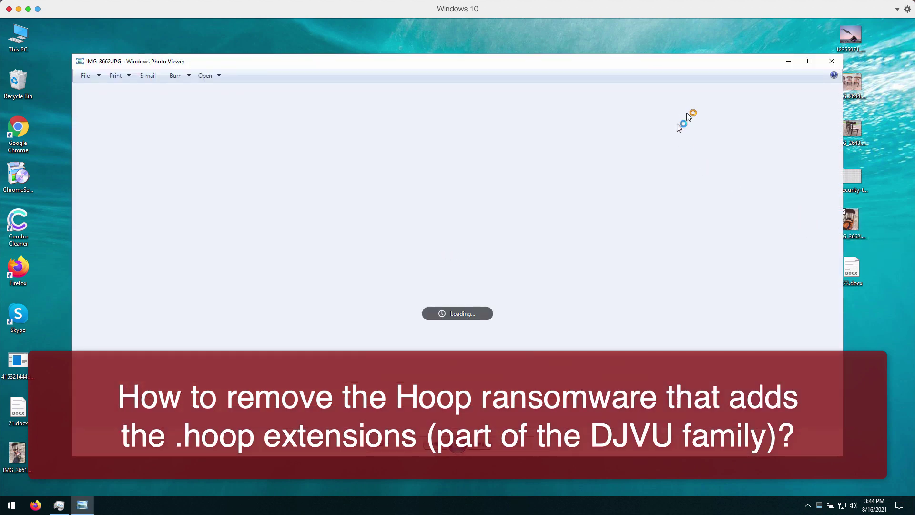
pyautogui.click(831, 61)
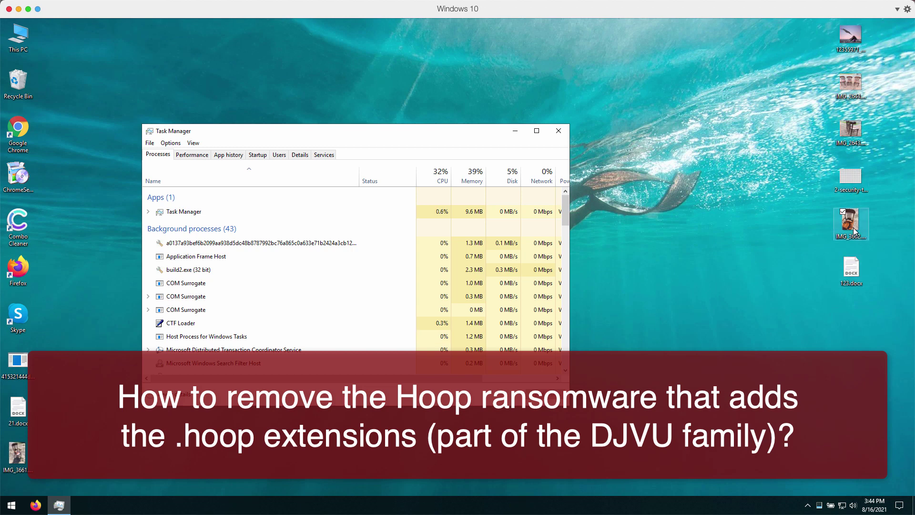
pyautogui.doubleClick(17, 455)
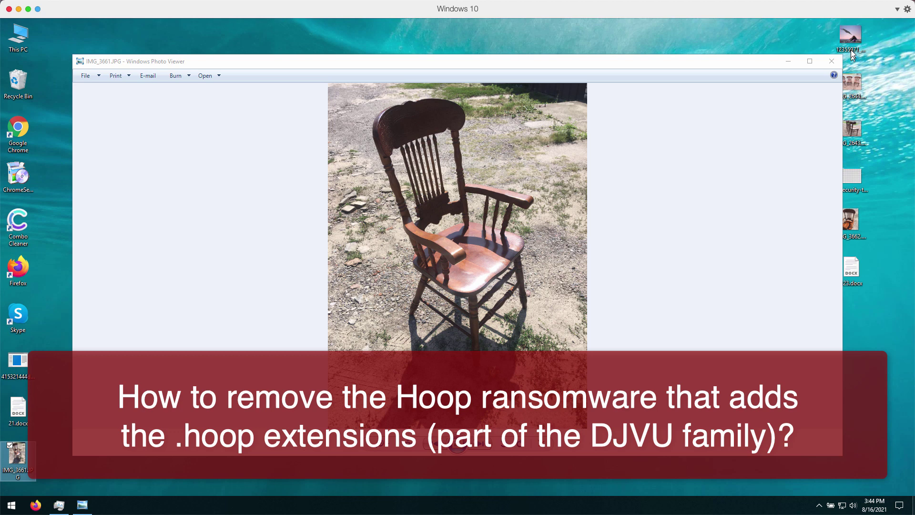
pyautogui.click(832, 61)
pyautogui.click(852, 265)
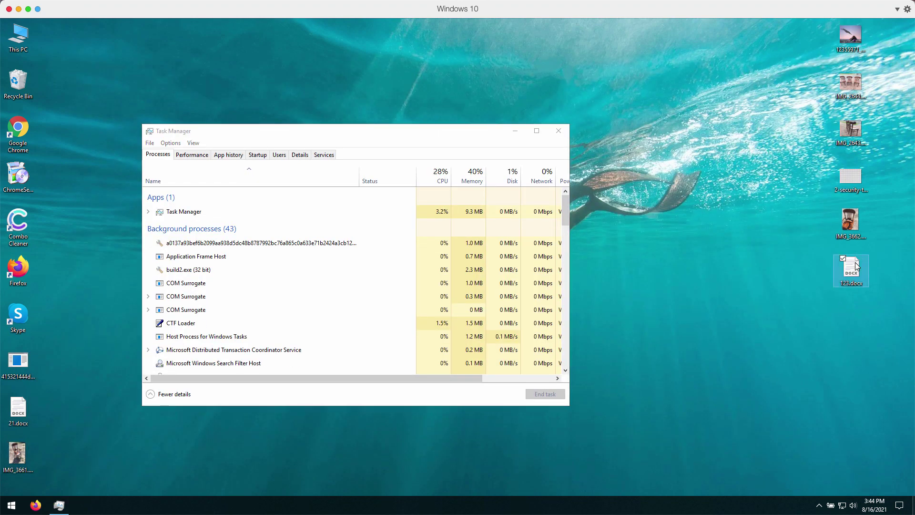
pyautogui.doubleClick(855, 261)
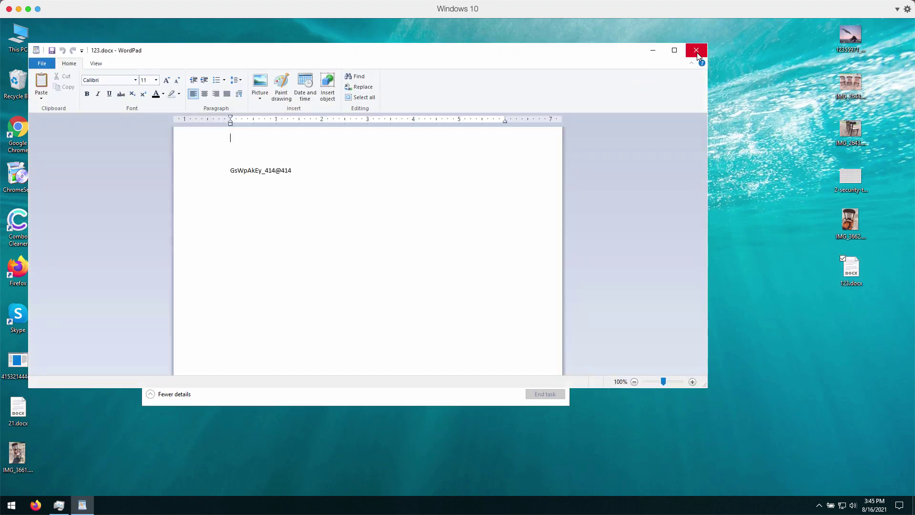
pyautogui.click(697, 53)
pyautogui.moveTo(364, 137); pyautogui.dragTo(389, 131)
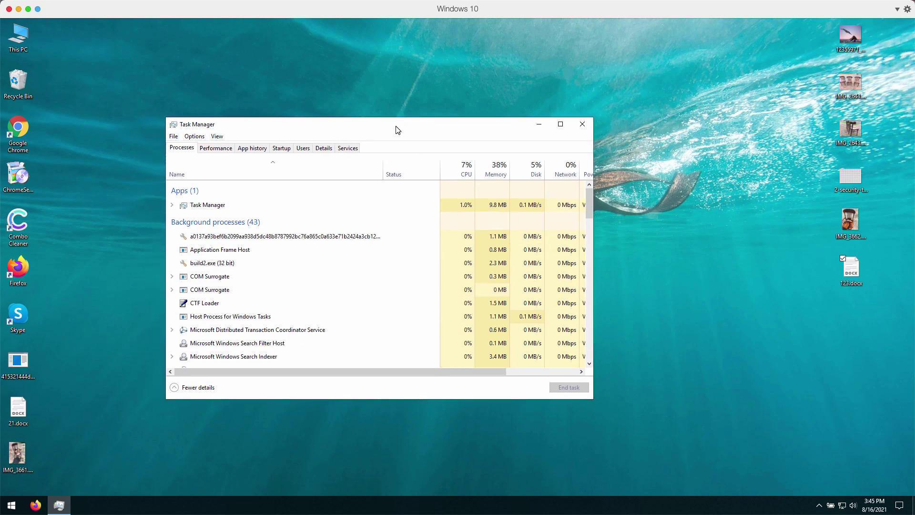
pyautogui.moveTo(398, 130); pyautogui.dragTo(399, 136)
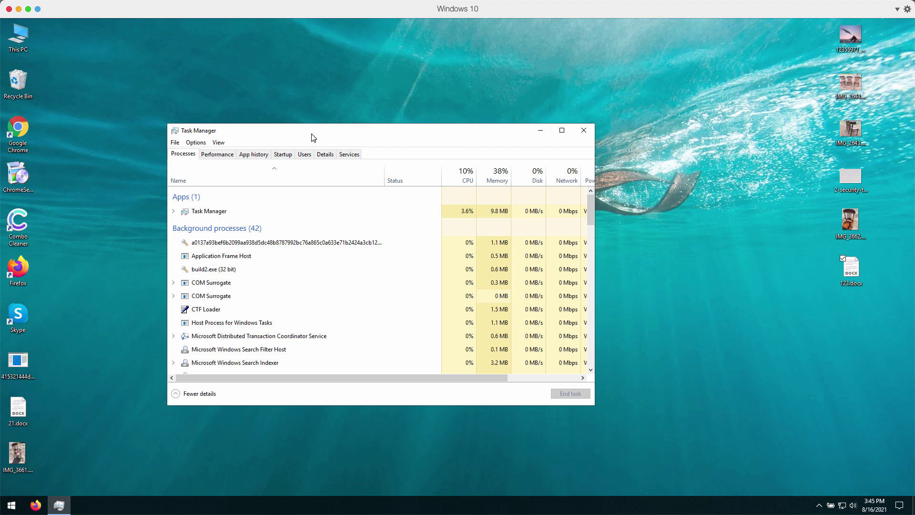
pyautogui.moveTo(320, 133); pyautogui.dragTo(321, 142)
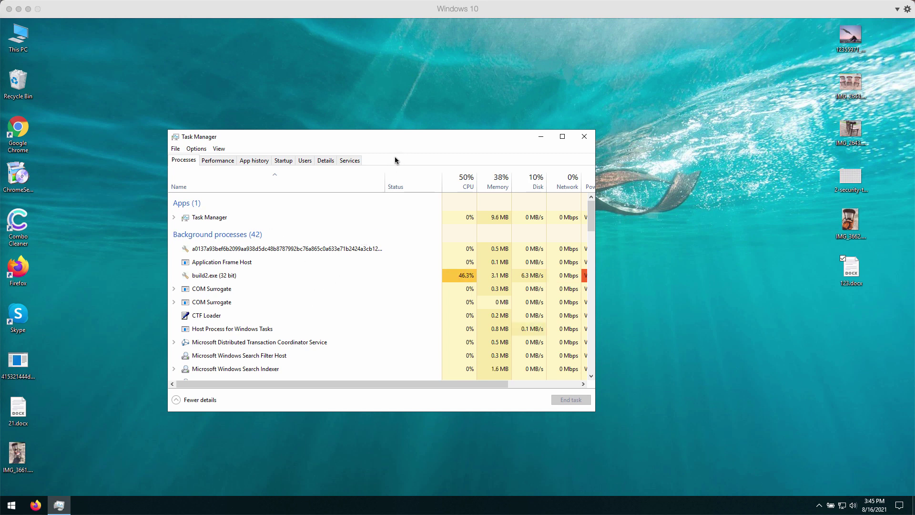
pyautogui.moveTo(403, 141); pyautogui.dragTo(424, 181)
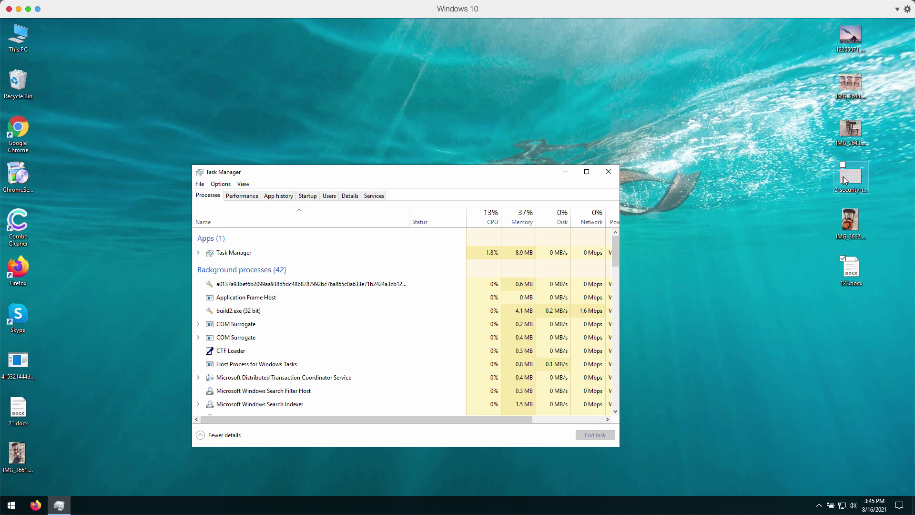
pyautogui.moveTo(466, 175); pyautogui.dragTo(389, 184)
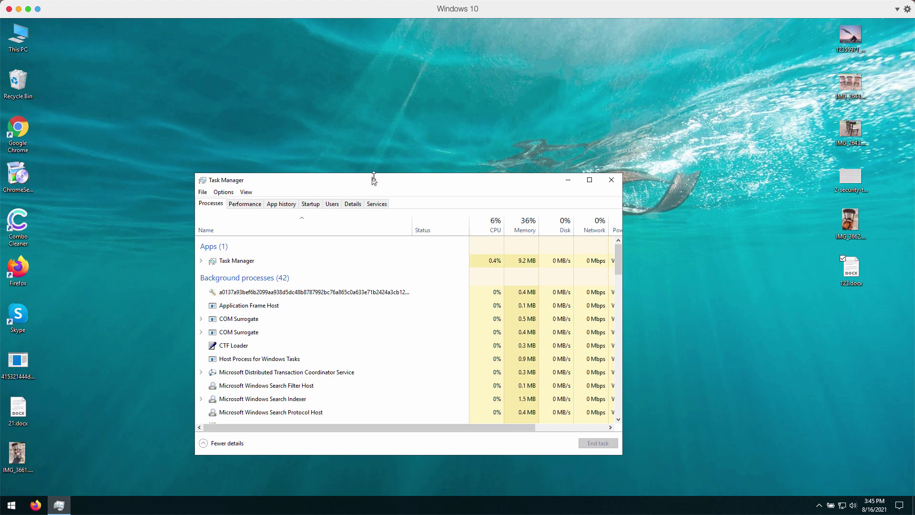
pyautogui.moveTo(374, 184); pyautogui.dragTo(369, 182)
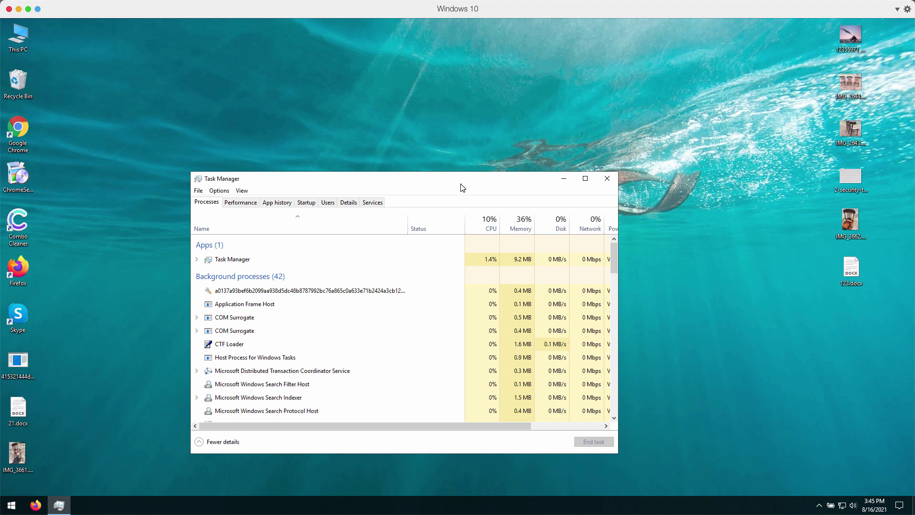
pyautogui.moveTo(460, 187); pyautogui.dragTo(469, 182)
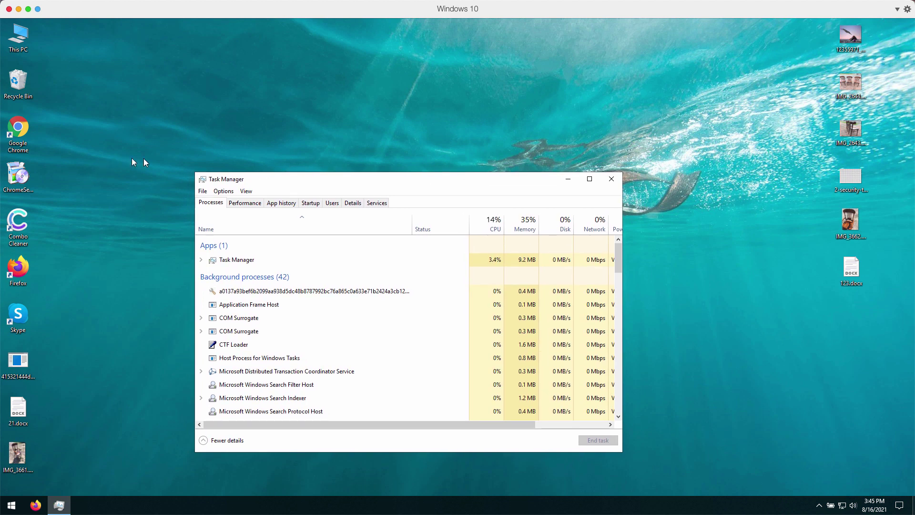
pyautogui.moveTo(234, 173); pyautogui.dragTo(236, 166)
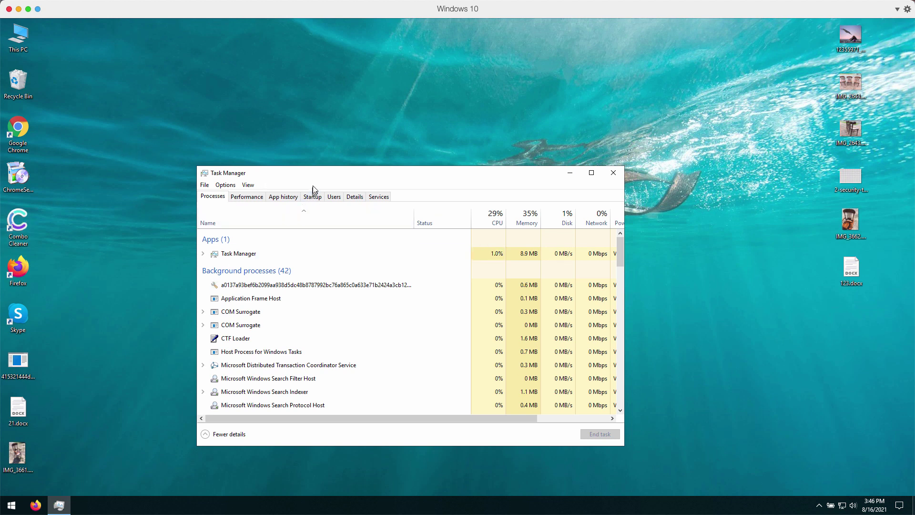
# Launch Google Chrome, open the Combo Cleaner website and reveal its full address
pyautogui.doubleClick(27, 145)
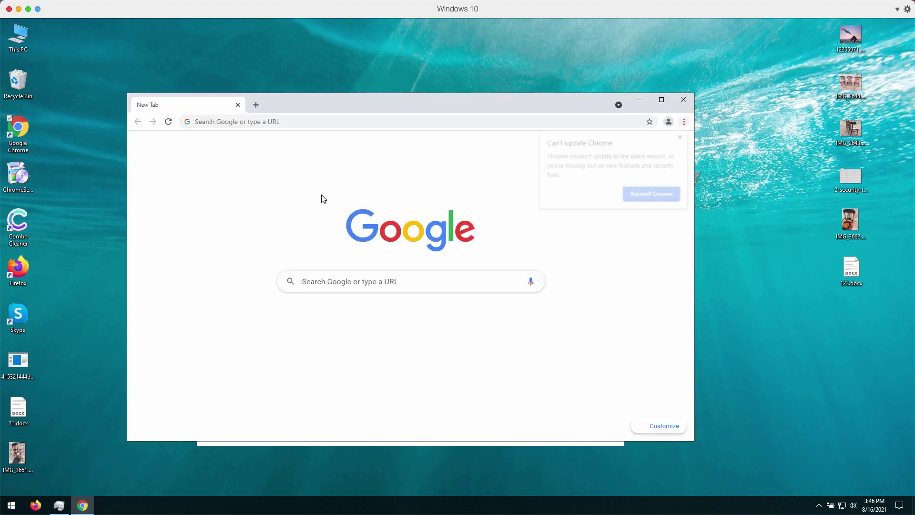
pyautogui.click(363, 333)
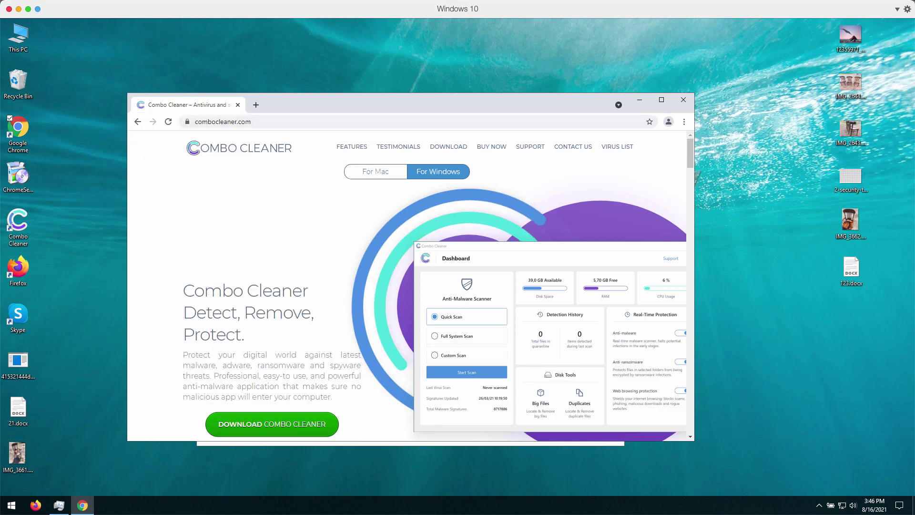
pyautogui.click(272, 123)
# Select the combocleaner.com part of the address, then minimize Chrome
pyautogui.press('End')
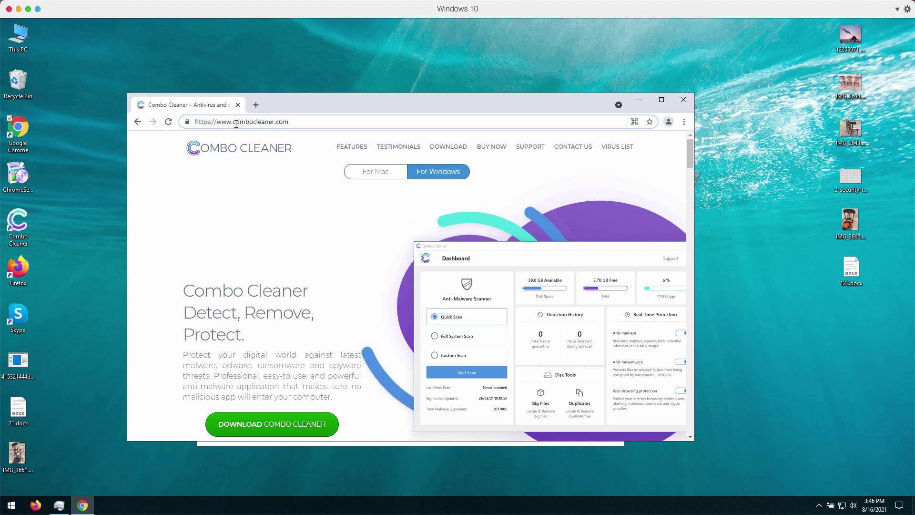
pyautogui.hotkey('ctrl', 'shift', 'Left')
pyautogui.hotkey('ctrl', 'shift', 'Left')
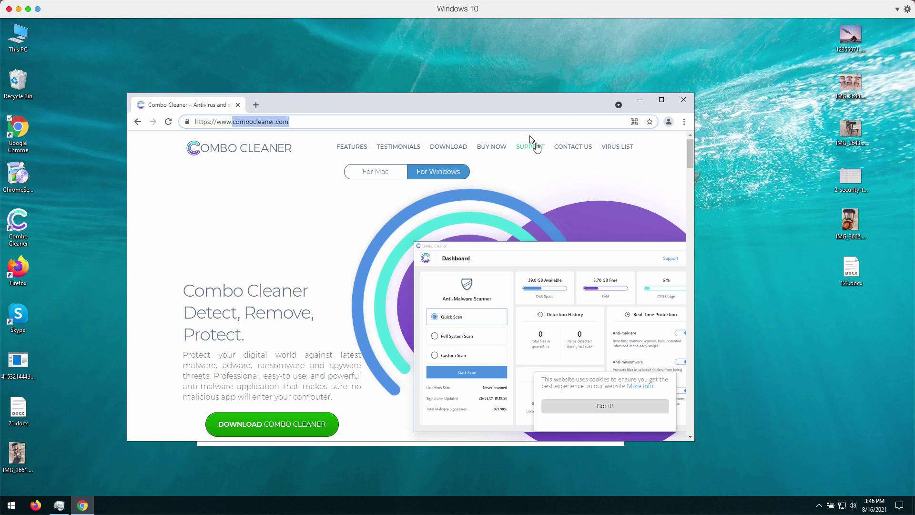
pyautogui.click(640, 102)
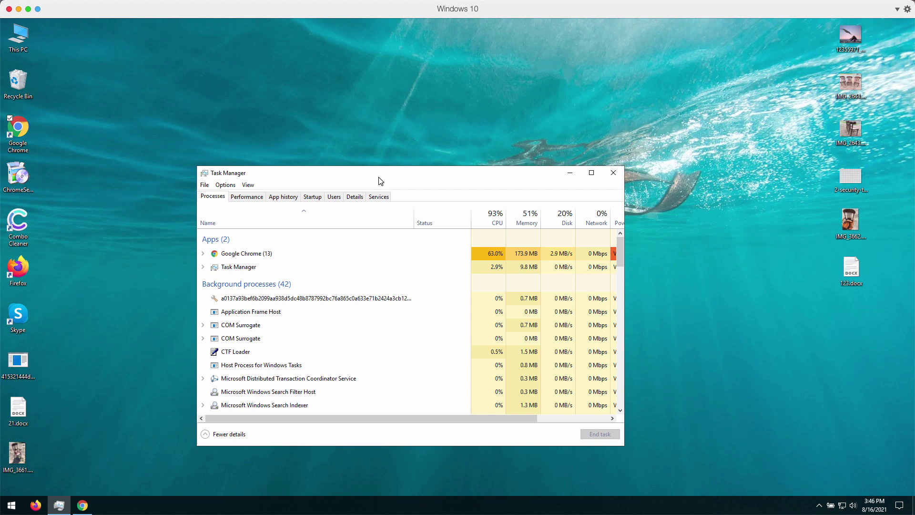
# End the hex-named background process, leaving 40 background processes
pyautogui.moveTo(379, 179); pyautogui.dragTo(377, 171)
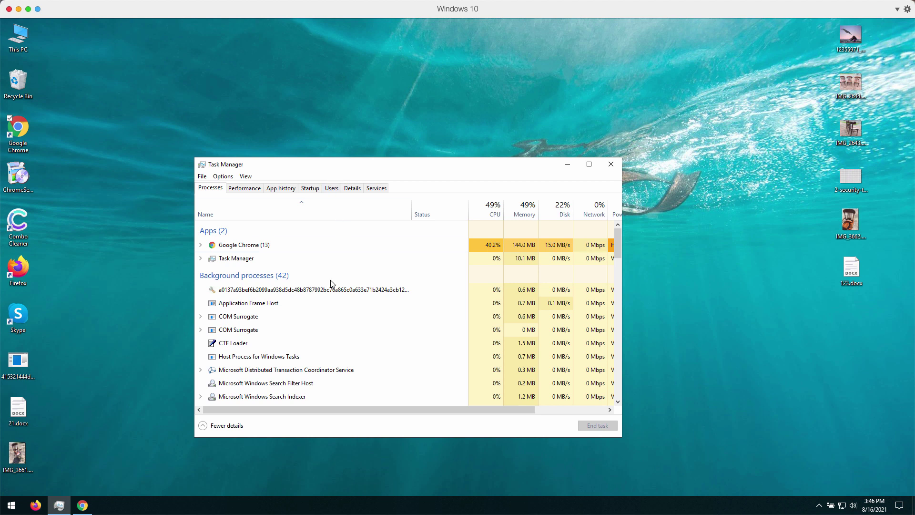
pyautogui.click(270, 290)
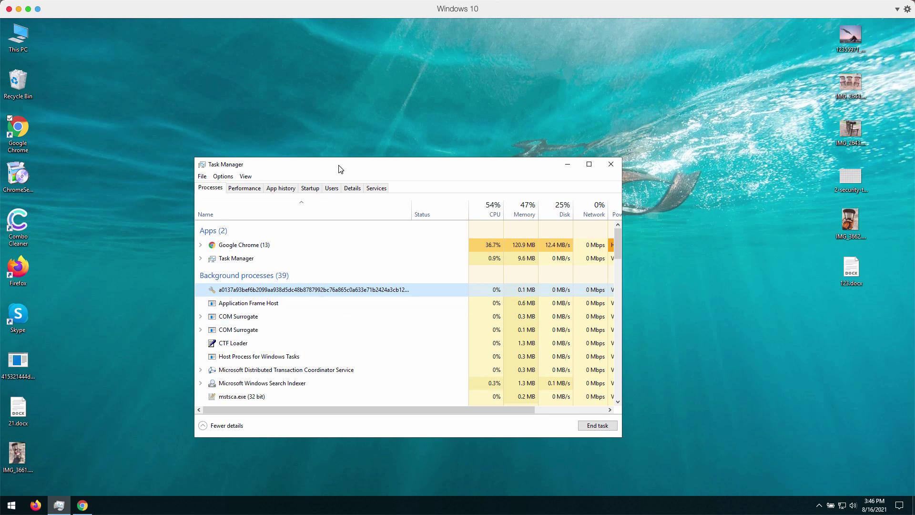
pyautogui.moveTo(338, 166); pyautogui.dragTo(339, 160)
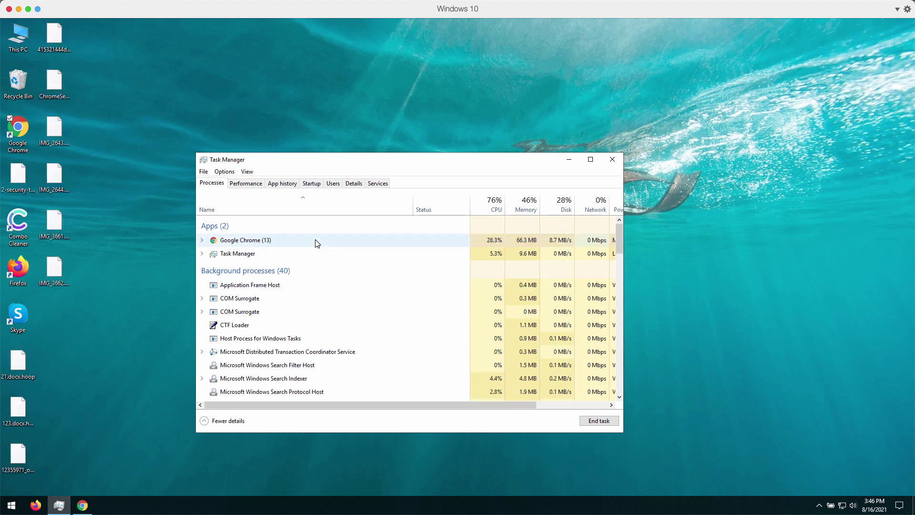
pyautogui.click(55, 176)
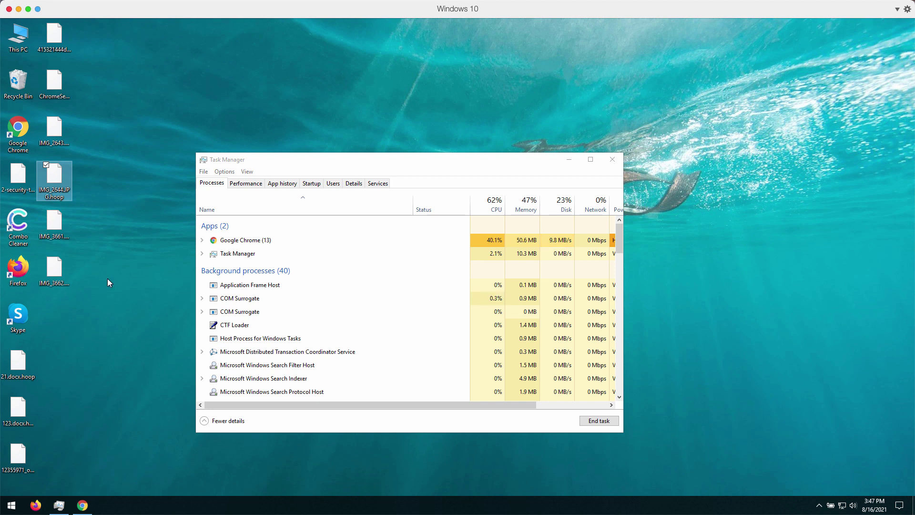
pyautogui.click(123, 415)
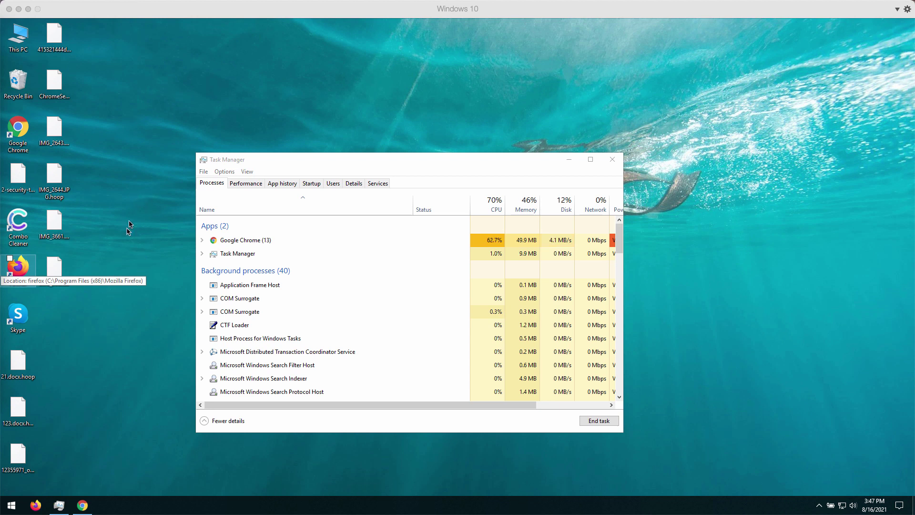
pyautogui.click(140, 209)
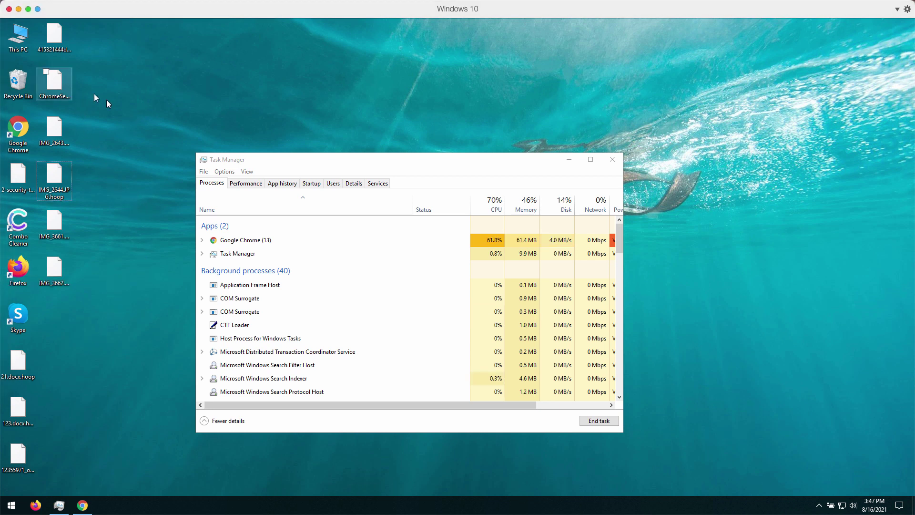
pyautogui.doubleClick(60, 227)
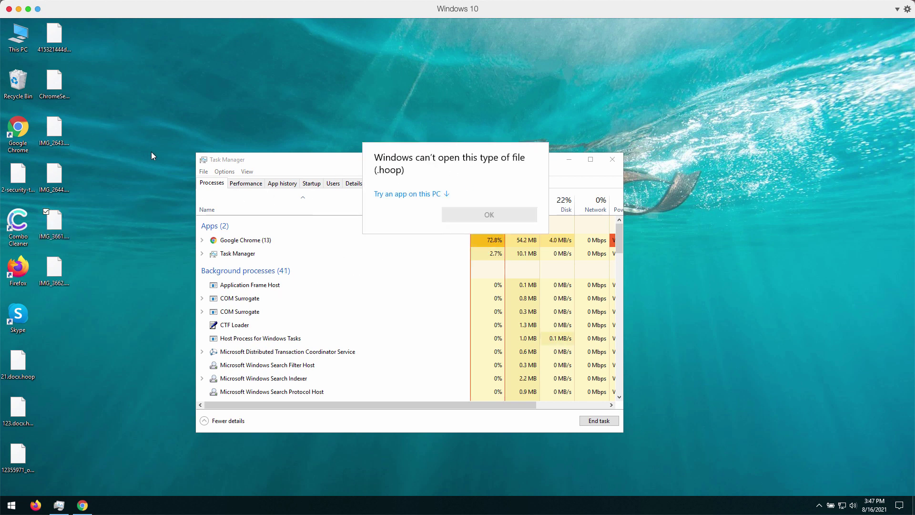
pyautogui.press('Escape')
pyautogui.scroll(-5, 330, 308)
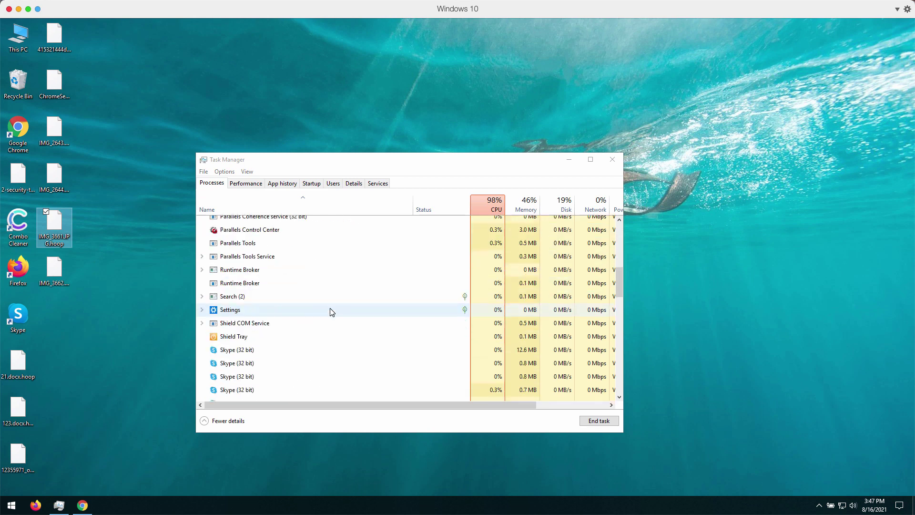
pyautogui.scroll(5, 330, 308)
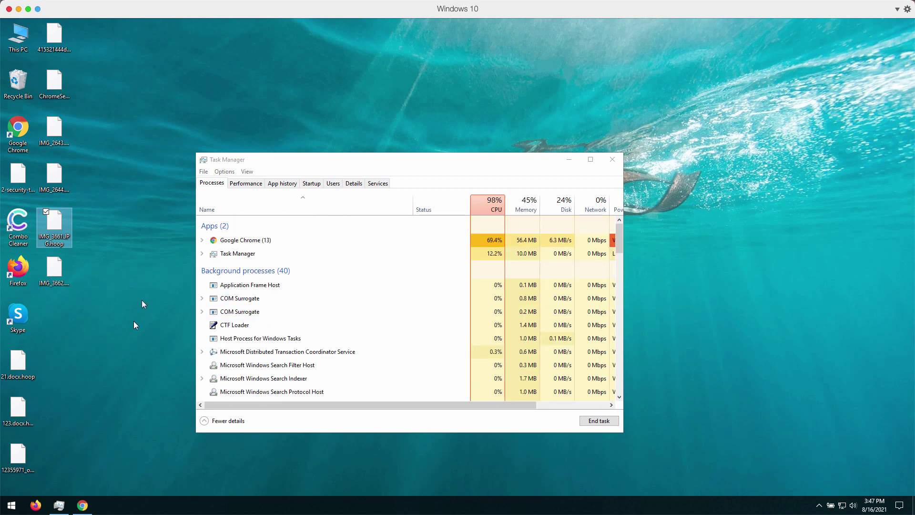
pyautogui.click(22, 362)
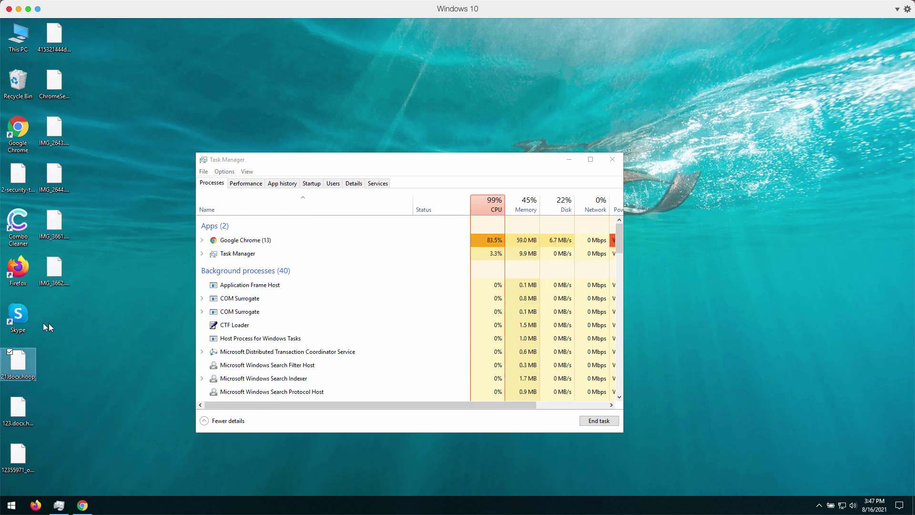
pyautogui.click(92, 275)
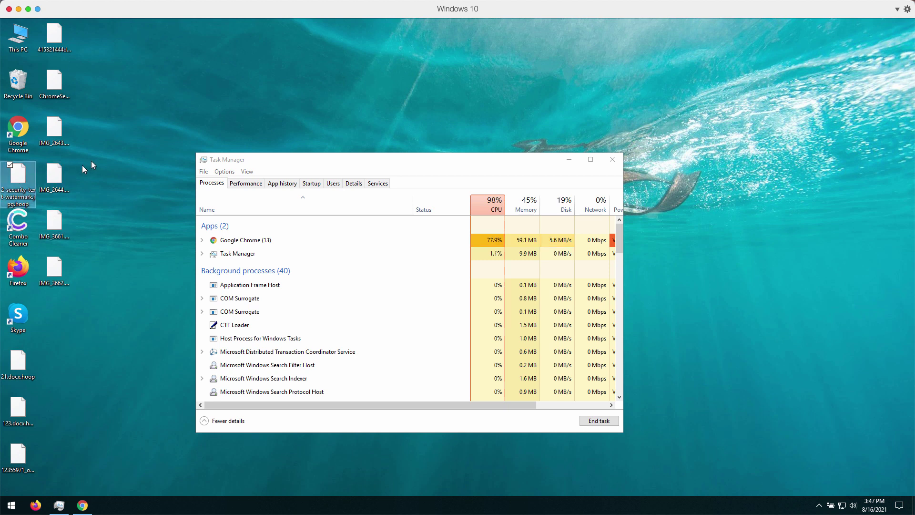
pyautogui.moveTo(342, 163); pyautogui.dragTo(353, 146)
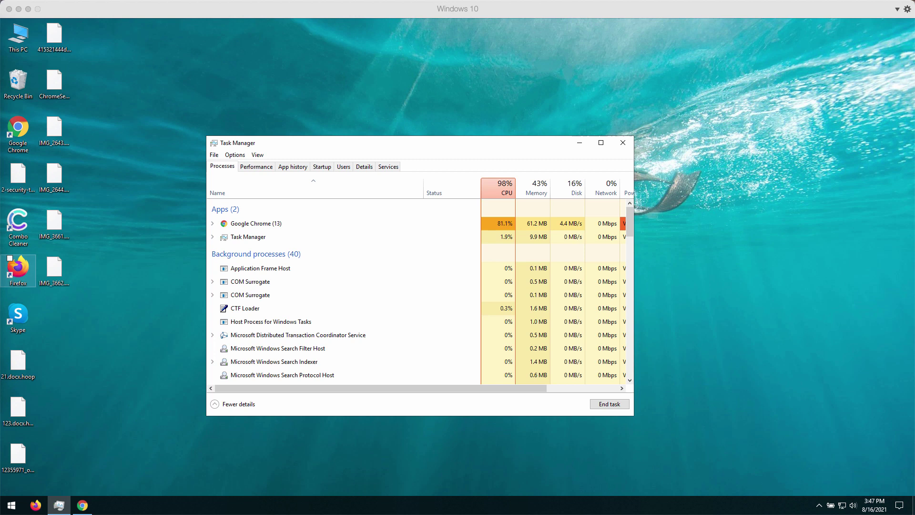
pyautogui.click(326, 152)
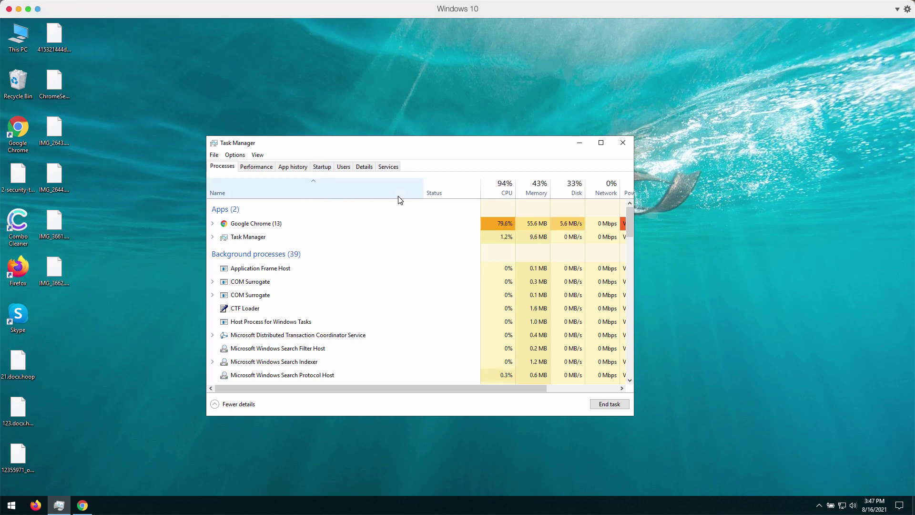
pyautogui.moveTo(421, 148); pyautogui.dragTo(403, 161)
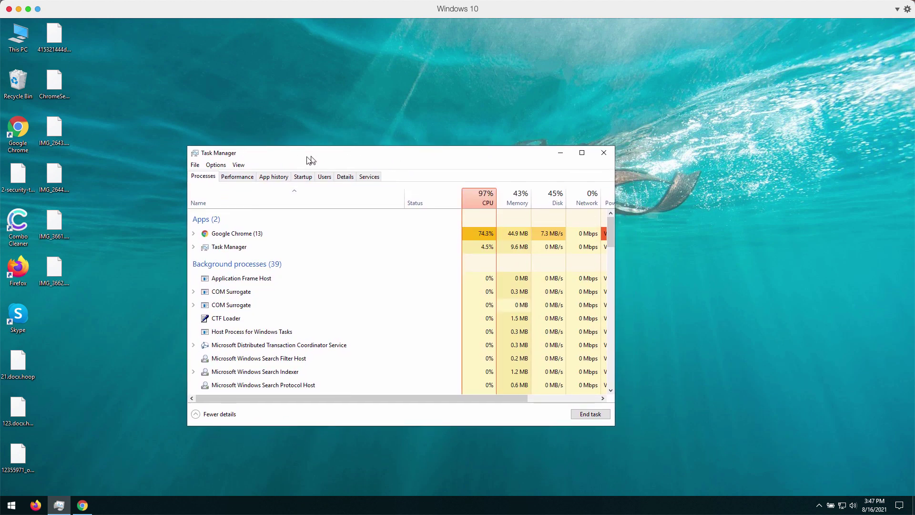
pyautogui.moveTo(235, 158); pyautogui.dragTo(226, 154)
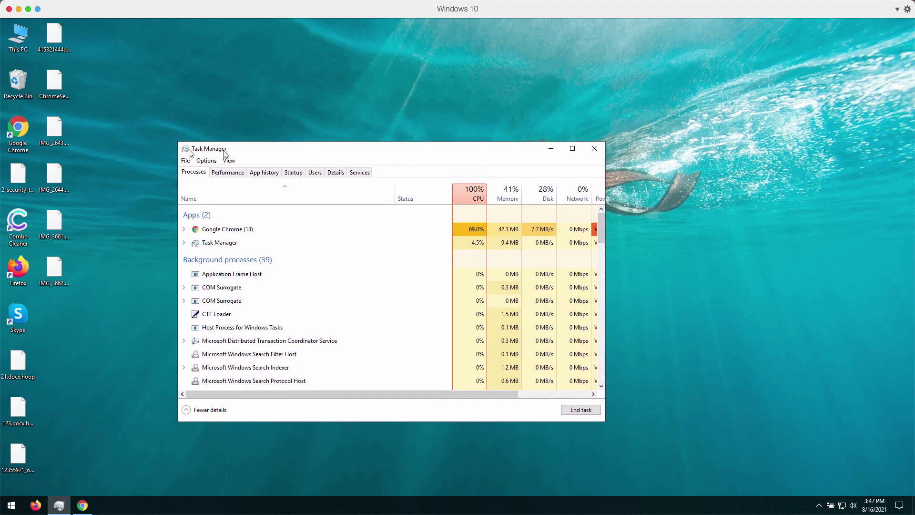
# Launch Combo Cleaner from its desktop shortcut and minimize Task Manager
pyautogui.click(21, 231)
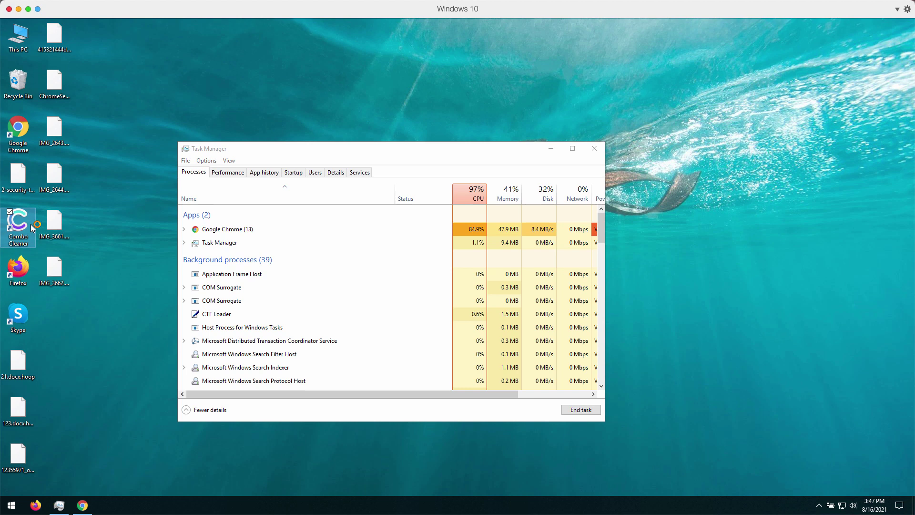
pyautogui.click(319, 151)
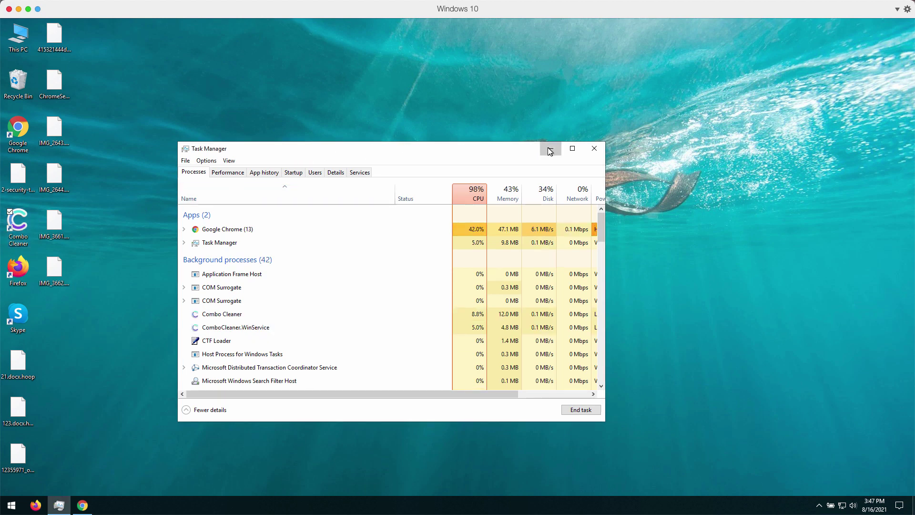
pyautogui.click(550, 148)
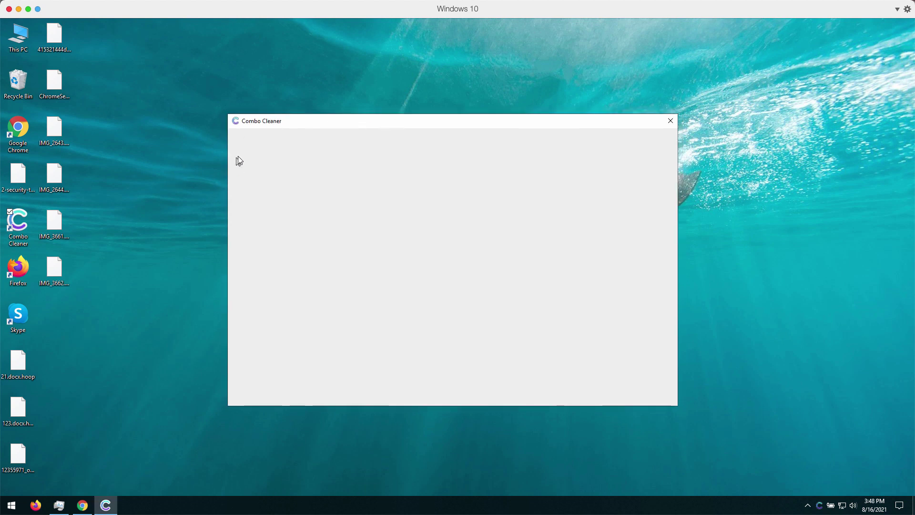
pyautogui.moveTo(302, 127); pyautogui.dragTo(292, 124)
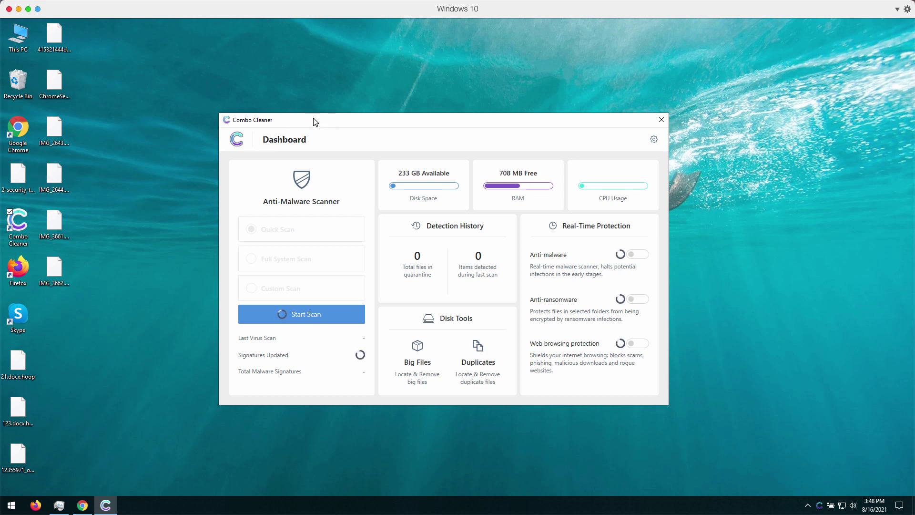
# After signatures update, choose Quick Scan in the Anti-Malware Scanner panel
pyautogui.moveTo(314, 122); pyautogui.dragTo(307, 122)
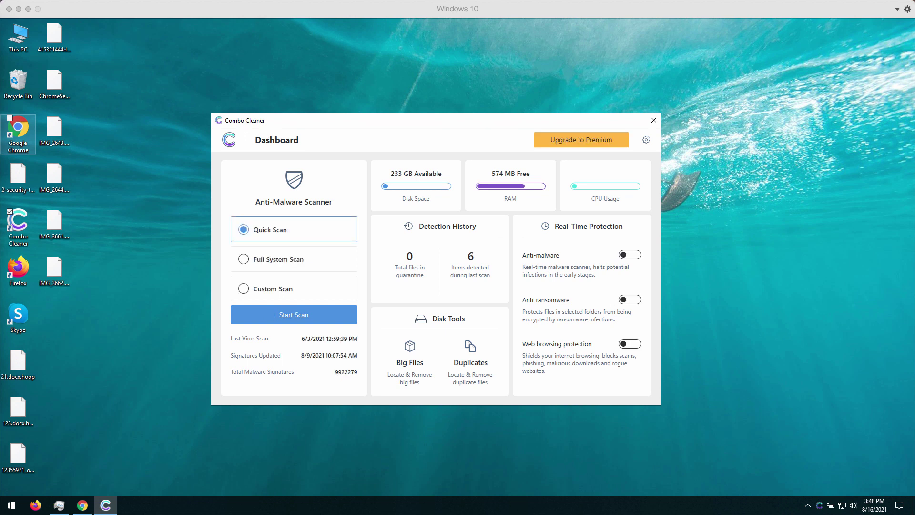
pyautogui.click(310, 315)
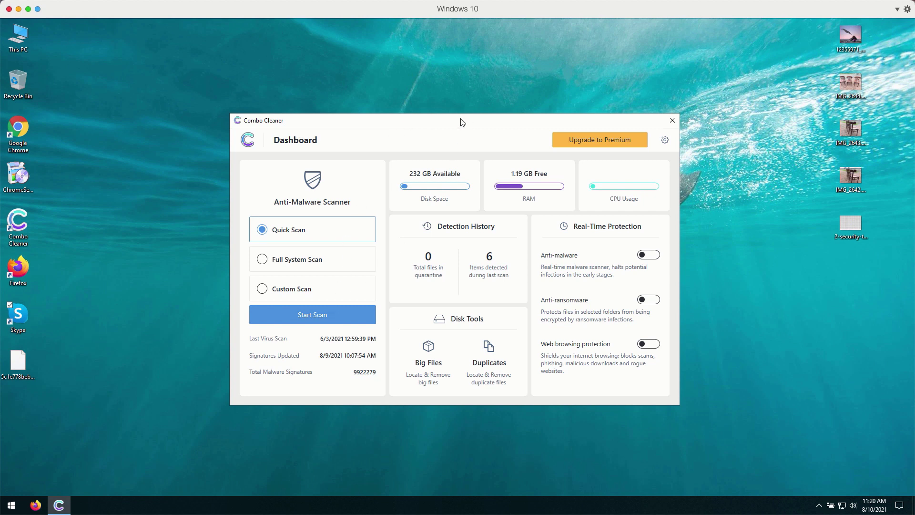
# Start the Quick Scan in Combo Cleaner's Anti-Malware Scanner
pyautogui.click(307, 316)
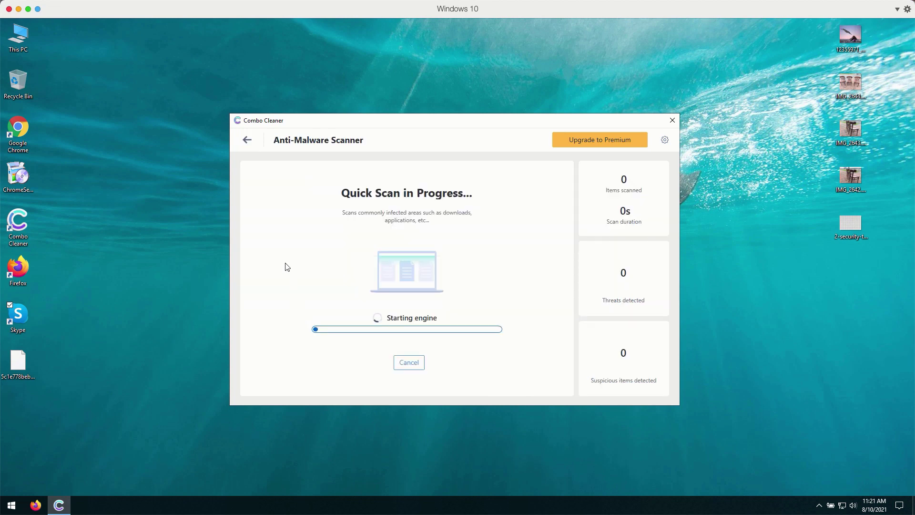